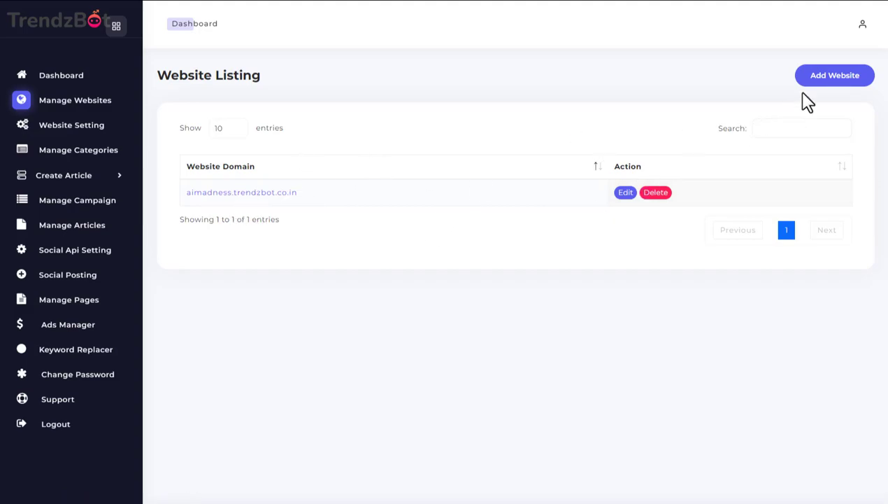
- Add the category "ai software" for the website aimadness.trendzbot.co.in
{"action": "left_click", "coordinate": [63, 156]}
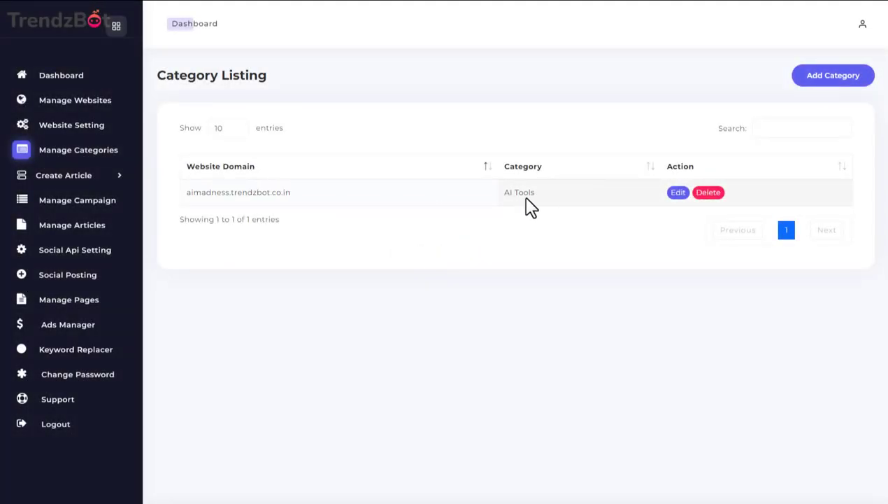
{"action": "left_click", "coordinate": [826, 83]}
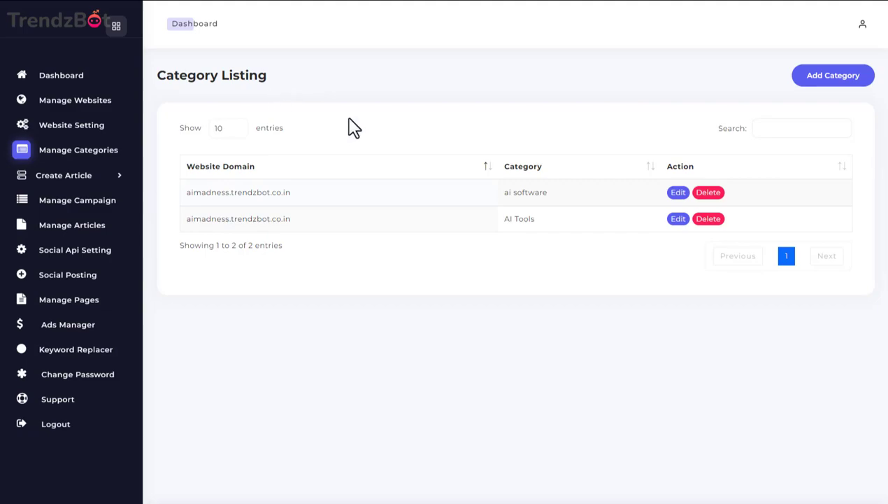
- Open the AI Content form for creating an article from keywords
{"action": "left_click", "coordinate": [70, 183]}
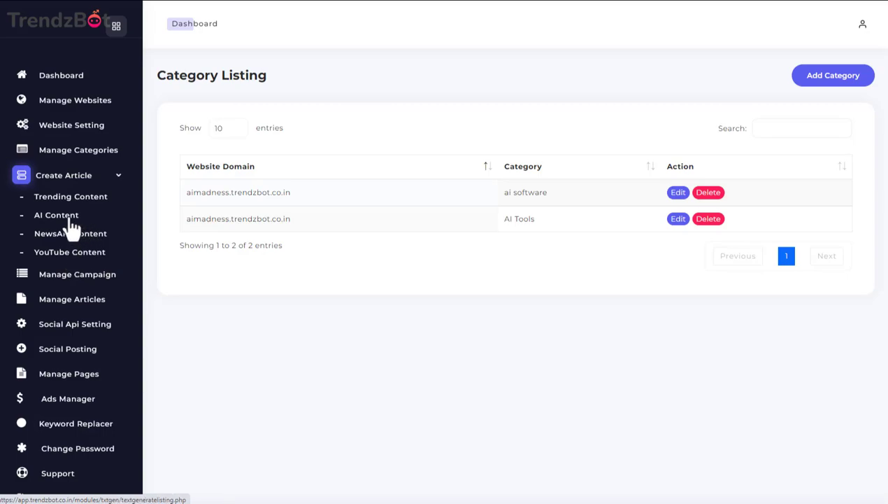
{"action": "left_click", "coordinate": [71, 219]}
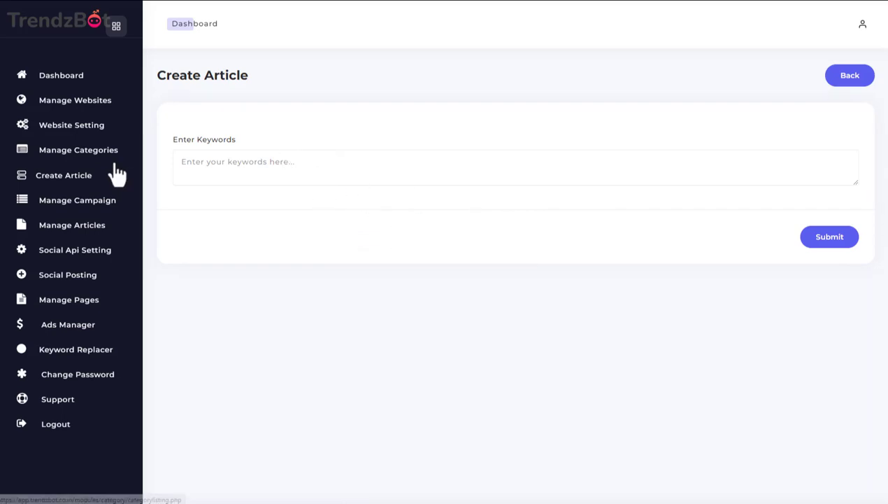
- Review the campaign listing and the article listing with its images and titles
{"action": "left_click", "coordinate": [94, 208]}
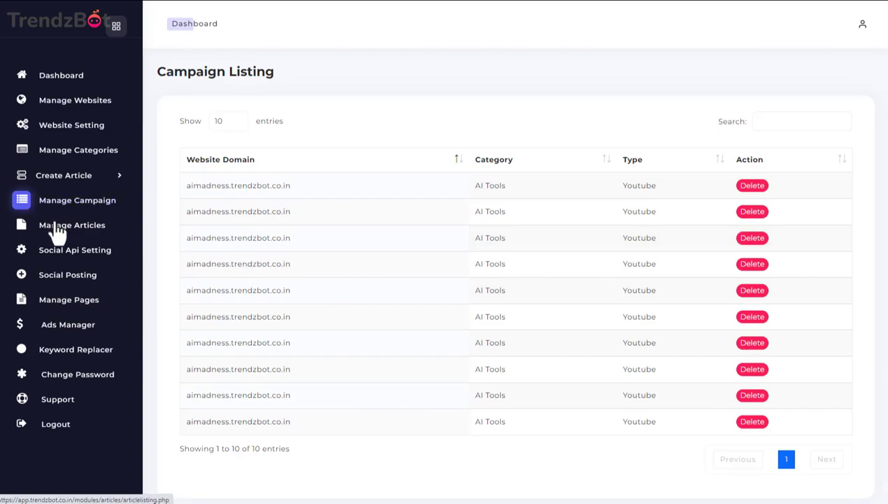
{"action": "left_click", "coordinate": [26, 230]}
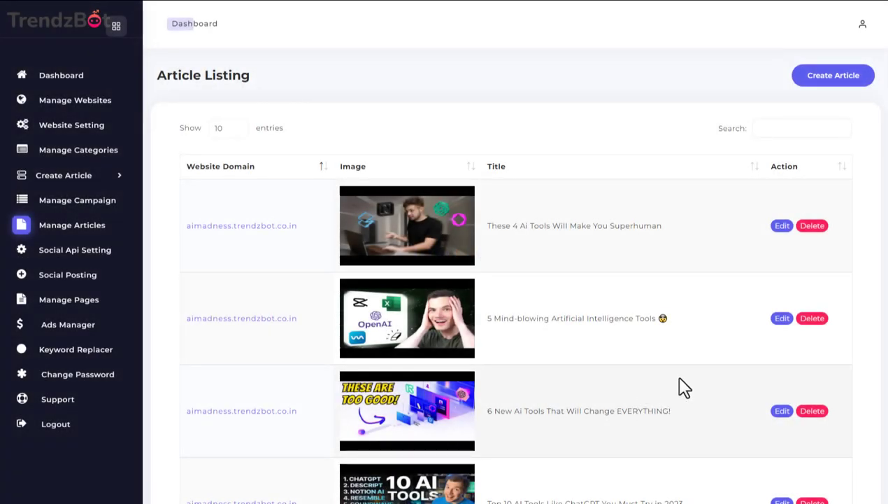
{"action": "scroll", "coordinate": [676, 387], "scroll_direction": "down", "scroll_amount": 5}
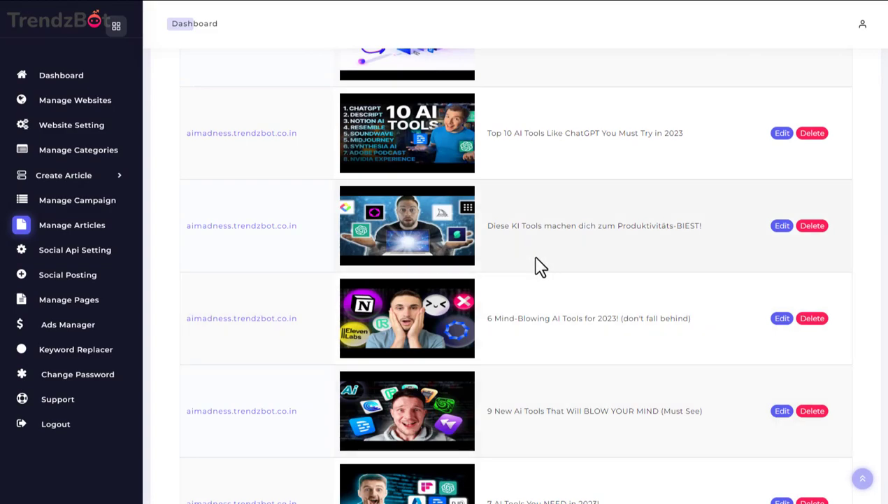
{"action": "scroll", "coordinate": [473, 272], "scroll_direction": "up", "scroll_amount": 2}
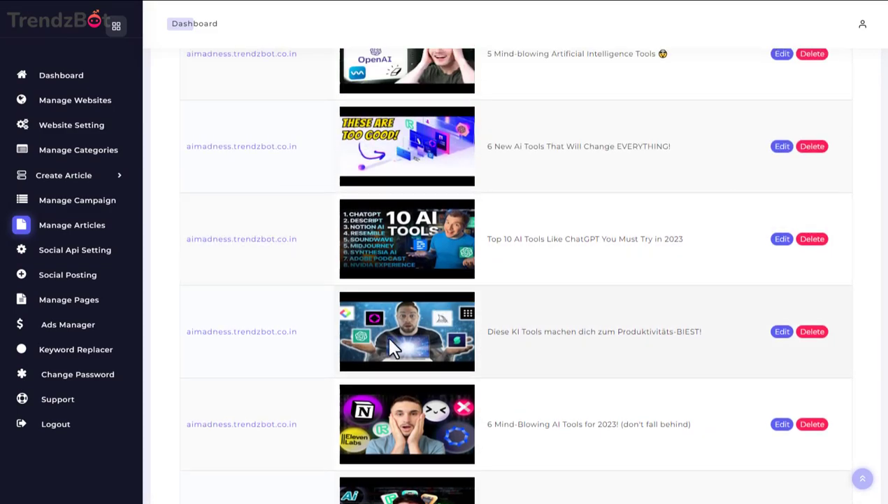
- Review the social API settings, including the YouTube, Tumblr, Twitter, VK, LinkedIn and Instapaper sections
{"action": "left_click", "coordinate": [77, 254]}
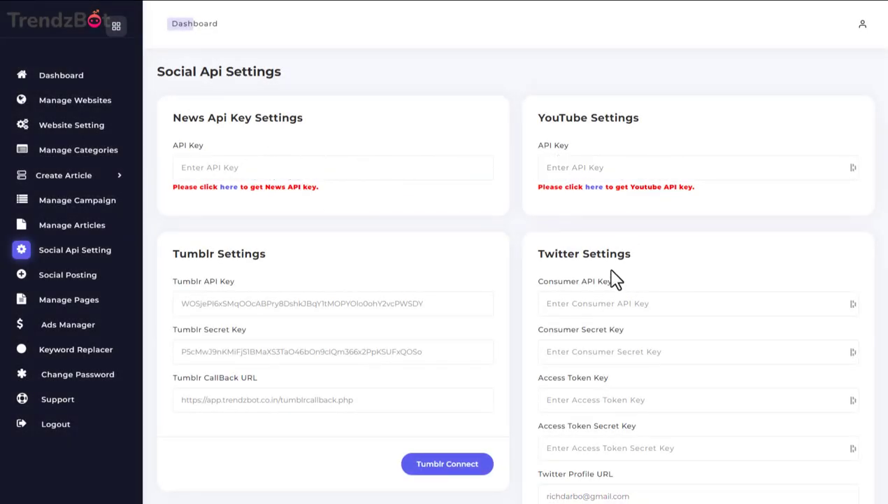
{"action": "scroll", "coordinate": [647, 260], "scroll_direction": "down", "scroll_amount": 5}
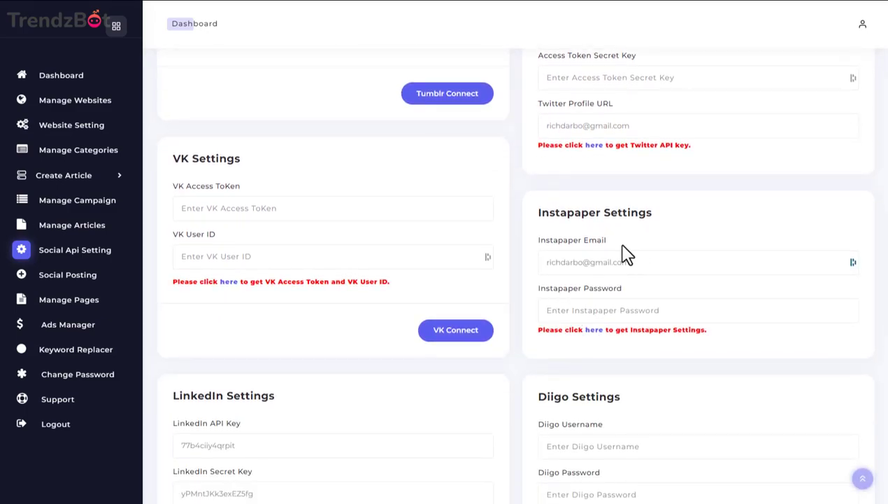
{"action": "scroll", "coordinate": [625, 253], "scroll_direction": "up", "scroll_amount": 2}
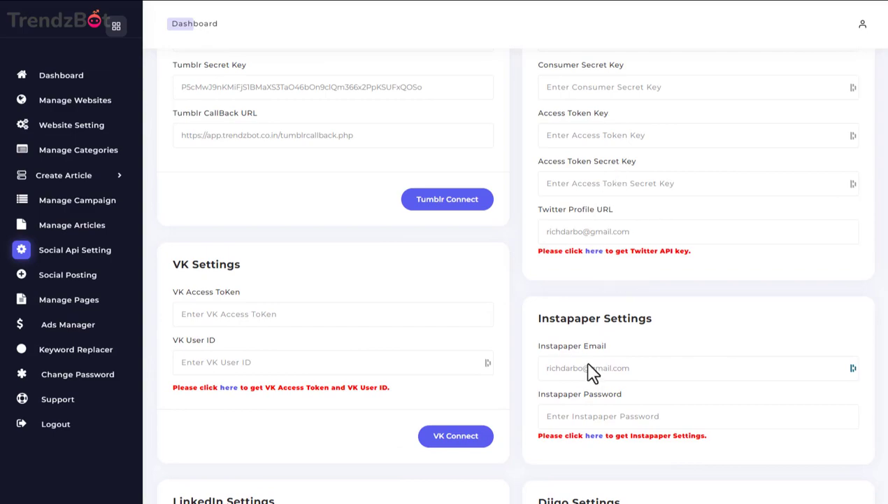
{"action": "scroll", "coordinate": [595, 388], "scroll_direction": "down", "scroll_amount": 1}
{"action": "scroll", "coordinate": [580, 383], "scroll_direction": "up", "scroll_amount": 3}
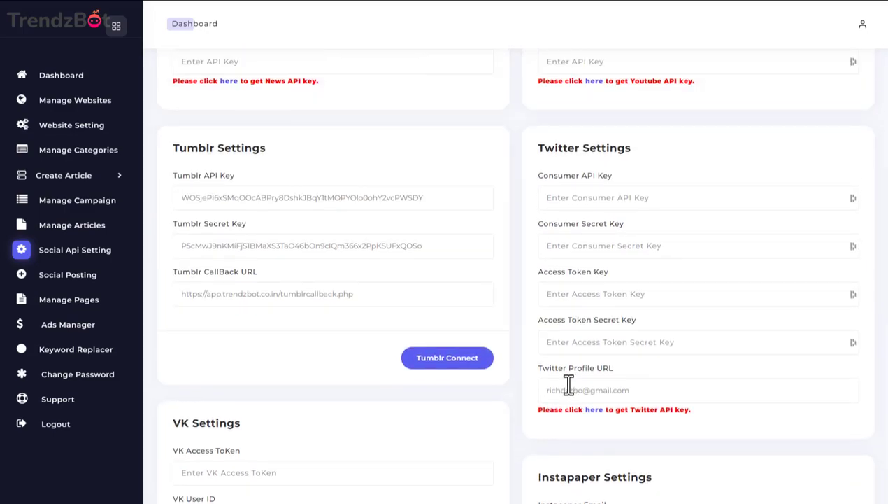
{"action": "scroll", "coordinate": [633, 308], "scroll_direction": "up", "scroll_amount": 2}
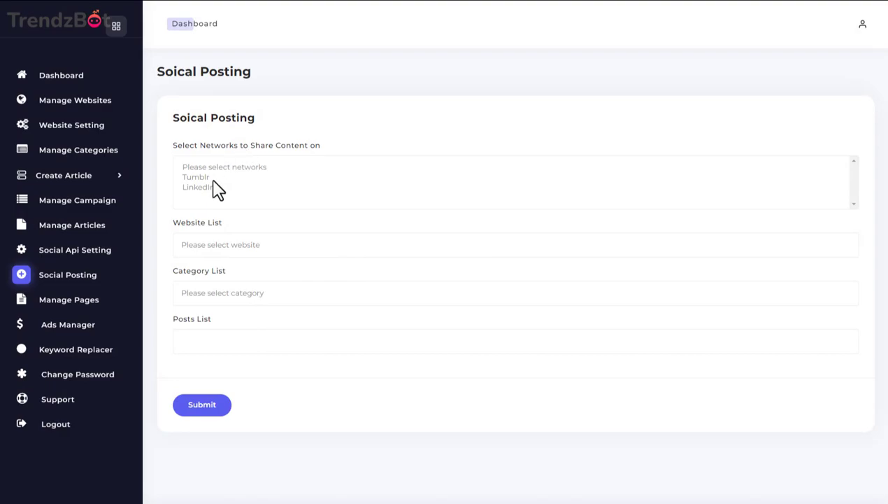
- Submit the AI Tools post "6 New Ai Tools That Will Change EVERYTHING!" from aimadness.trendzbot.co.in for social posting and return to the dashboard
{"action": "left_click", "coordinate": [256, 246]}
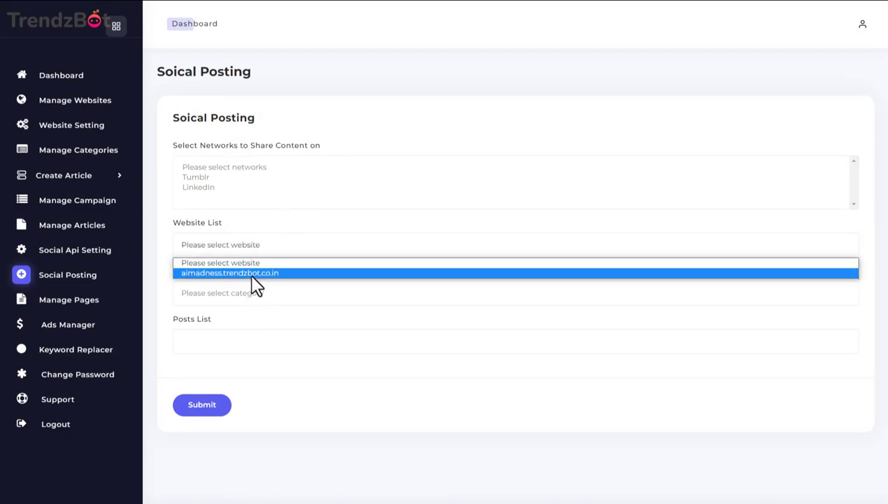
{"action": "left_click", "coordinate": [253, 273]}
{"action": "left_click", "coordinate": [241, 292]}
{"action": "left_click", "coordinate": [236, 323]}
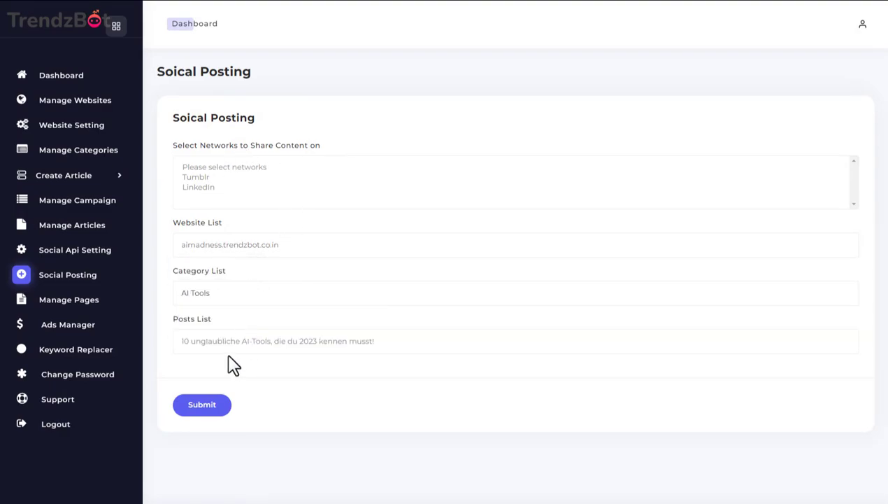
{"action": "left_click", "coordinate": [228, 350]}
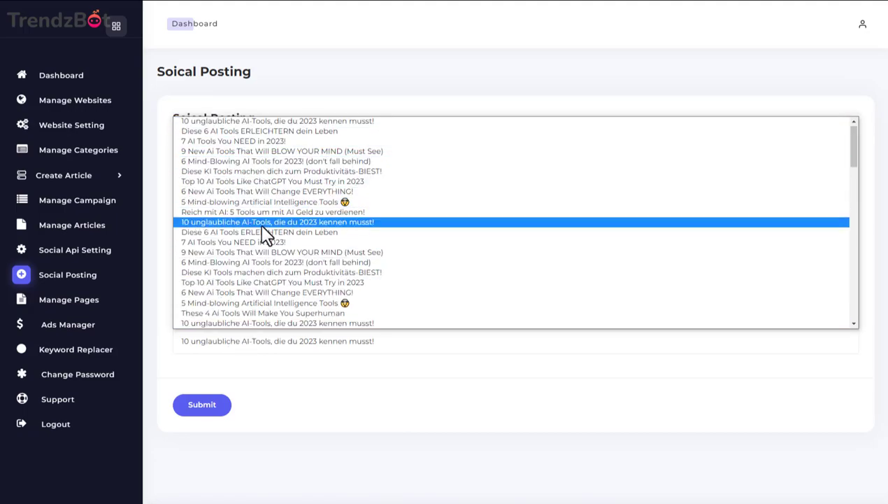
{"action": "left_click", "coordinate": [279, 191]}
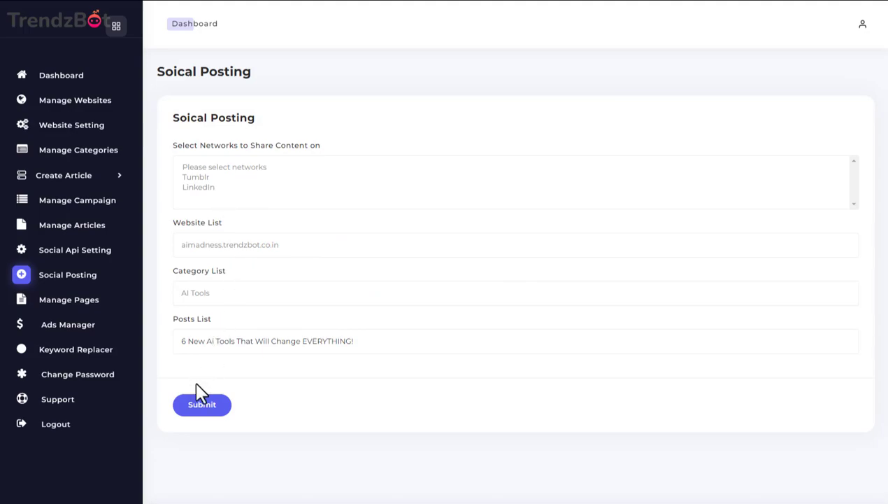
{"action": "left_click", "coordinate": [201, 405]}
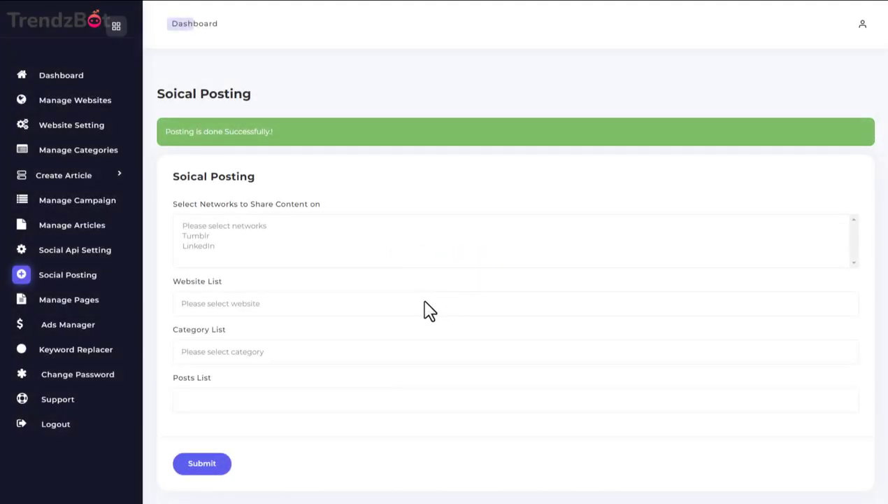
{"action": "scroll", "coordinate": [425, 311], "scroll_direction": "down", "scroll_amount": 2}
{"action": "scroll", "coordinate": [424, 317], "scroll_direction": "up", "scroll_amount": 2}
{"action": "left_click", "coordinate": [74, 78]}
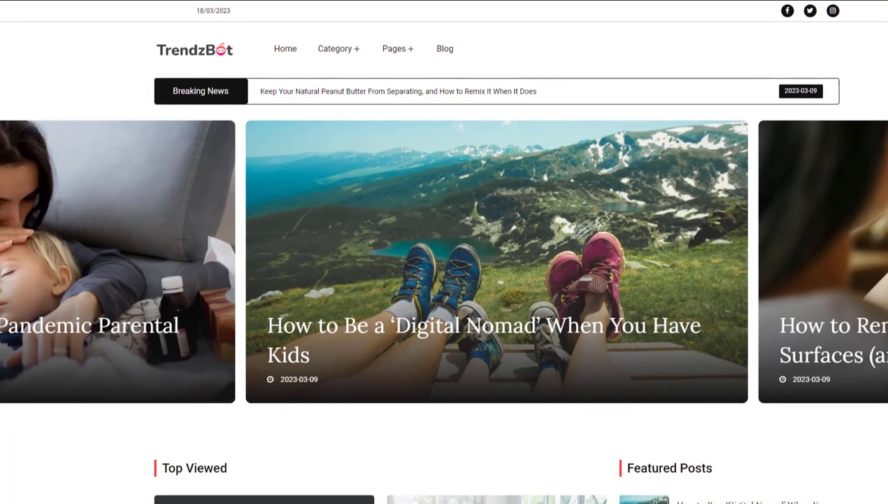
- Examine the home page of weightloss.trendzbot.co.in, from its slider and featured posts to the ads, videos and Don't Miss section
{"action": "scroll", "coordinate": [414, 283], "scroll_direction": "down", "scroll_amount": 10}
{"action": "scroll", "coordinate": [458, 294], "scroll_direction": "down", "scroll_amount": 3}
{"action": "scroll", "coordinate": [456, 276], "scroll_direction": "up", "scroll_amount": 12}
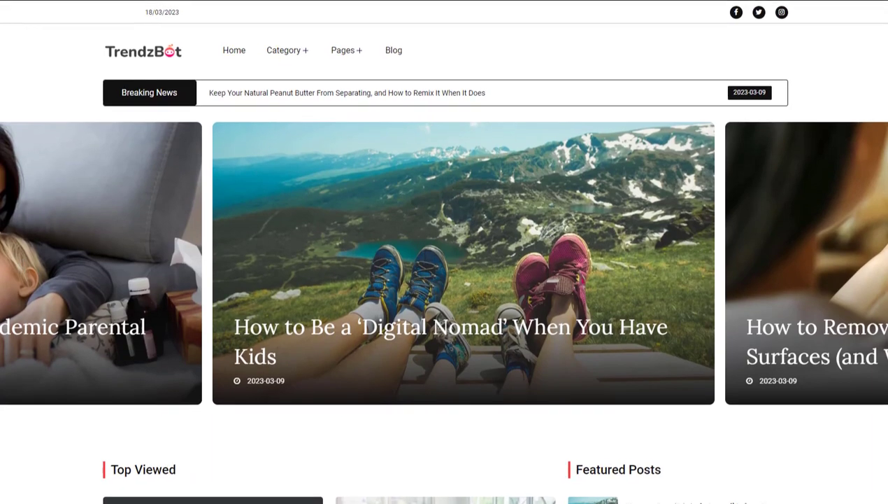
{"action": "scroll", "coordinate": [470, 342], "scroll_direction": "down", "scroll_amount": 2}
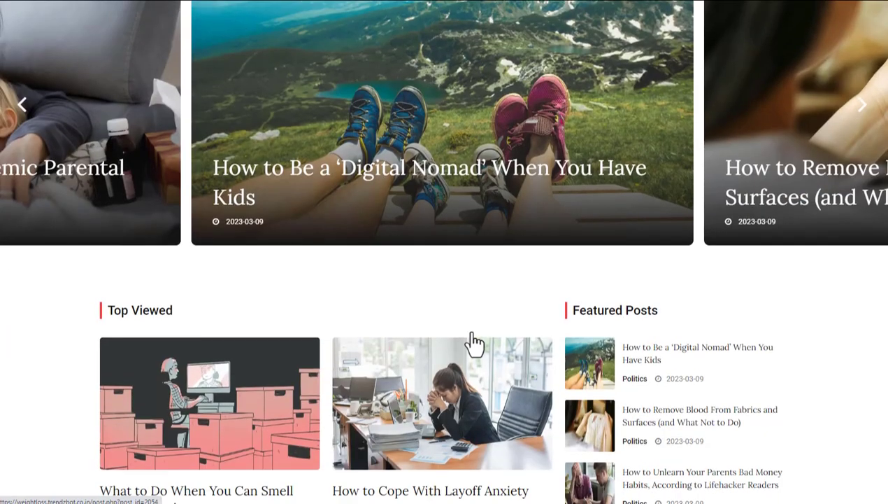
{"action": "scroll", "coordinate": [482, 287], "scroll_direction": "down", "scroll_amount": 5}
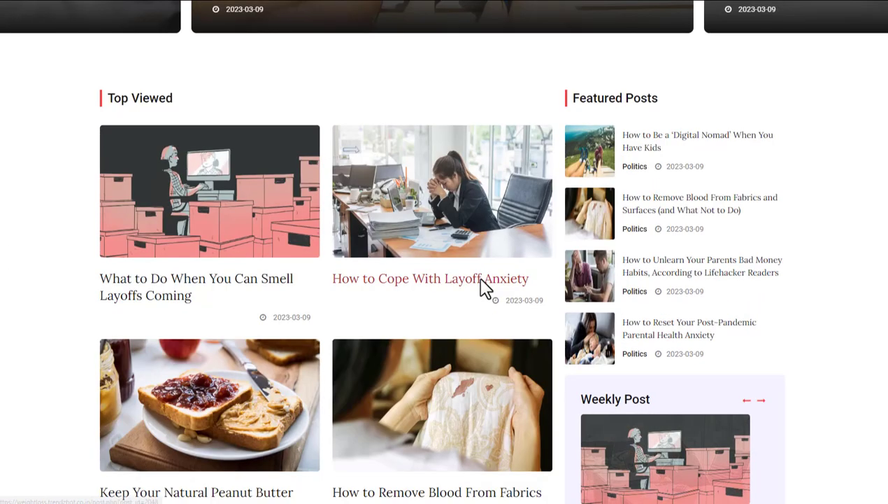
{"action": "scroll", "coordinate": [615, 287], "scroll_direction": "up", "scroll_amount": 3}
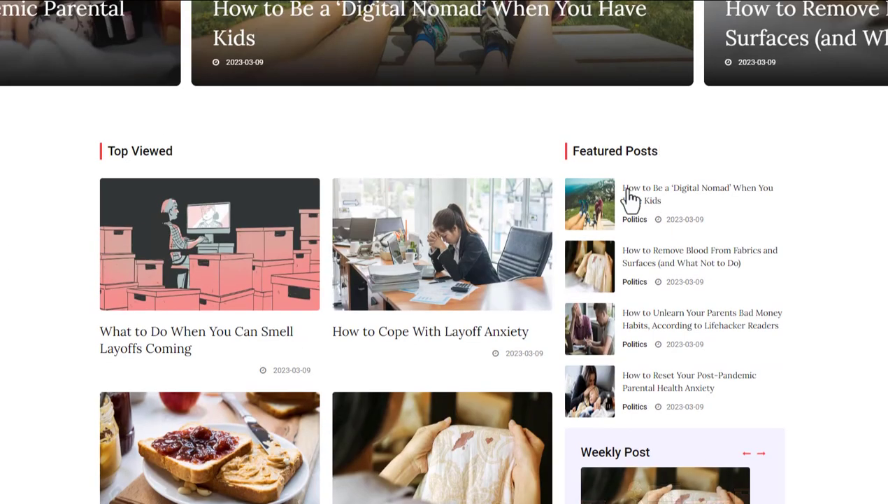
{"action": "scroll", "coordinate": [616, 210], "scroll_direction": "down", "scroll_amount": 7}
{"action": "scroll", "coordinate": [581, 274], "scroll_direction": "down", "scroll_amount": 1}
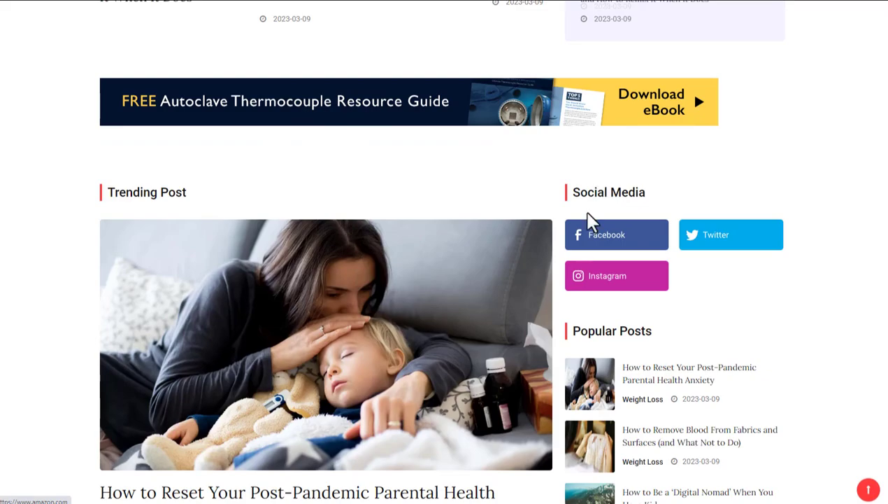
{"action": "scroll", "coordinate": [581, 259], "scroll_direction": "down", "scroll_amount": 2}
{"action": "scroll", "coordinate": [627, 319], "scroll_direction": "down", "scroll_amount": 7}
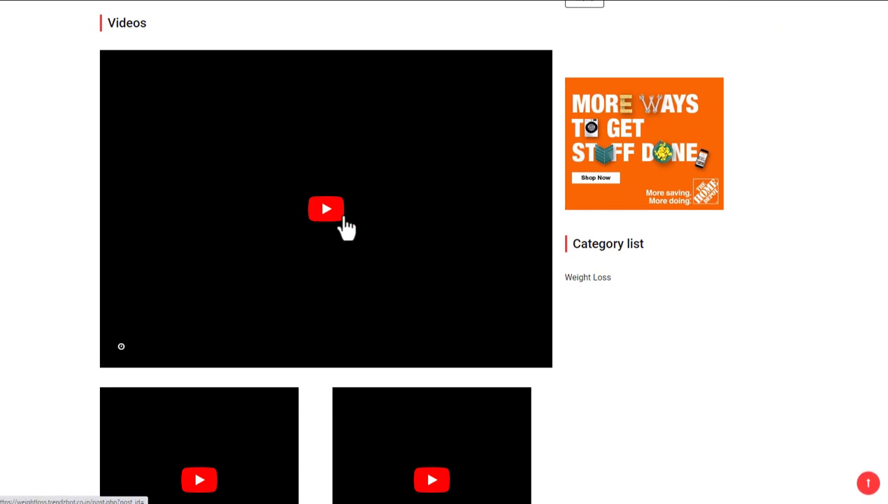
{"action": "scroll", "coordinate": [377, 315], "scroll_direction": "down", "scroll_amount": 9}
{"action": "scroll", "coordinate": [456, 367], "scroll_direction": "down", "scroll_amount": 3}
{"action": "scroll", "coordinate": [452, 369], "scroll_direction": "up", "scroll_amount": 15}
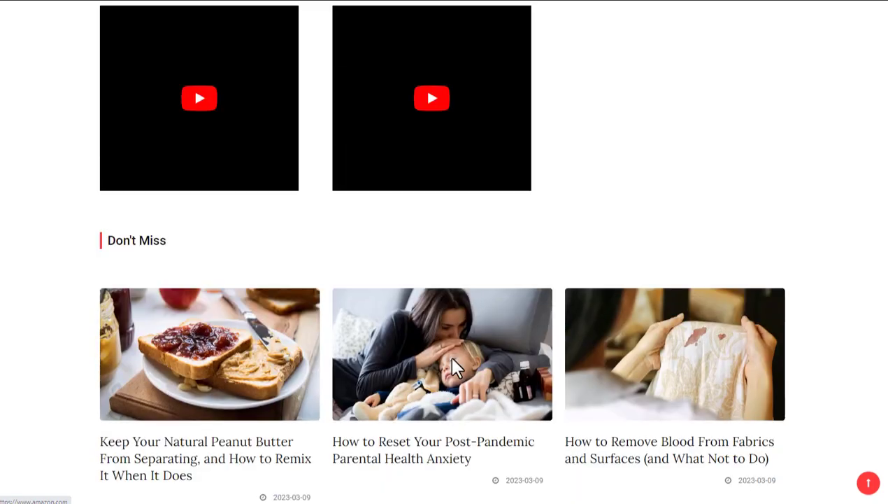
{"action": "scroll", "coordinate": [456, 371], "scroll_direction": "up", "scroll_amount": 10}
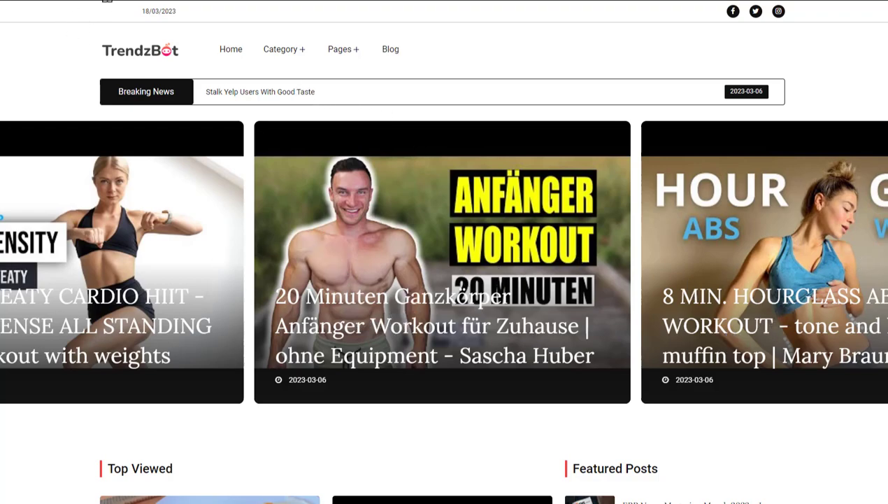
- Examine the home page of the second generated site, including its workout slider, Top Viewed and Featured Posts sections
{"action": "scroll", "coordinate": [644, 294], "scroll_direction": "down", "scroll_amount": 5}
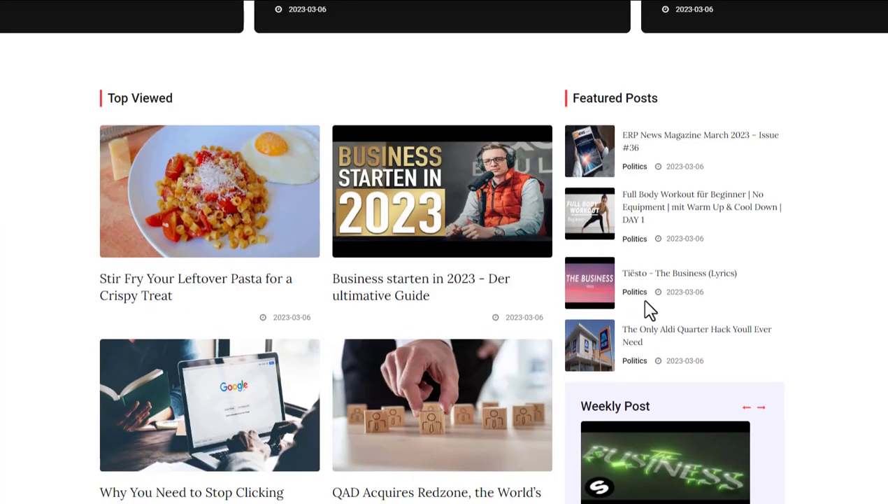
{"action": "scroll", "coordinate": [649, 310], "scroll_direction": "up", "scroll_amount": 5}
{"action": "scroll", "coordinate": [483, 201], "scroll_direction": "down", "scroll_amount": 2}
{"action": "scroll", "coordinate": [492, 199], "scroll_direction": "down", "scroll_amount": 3}
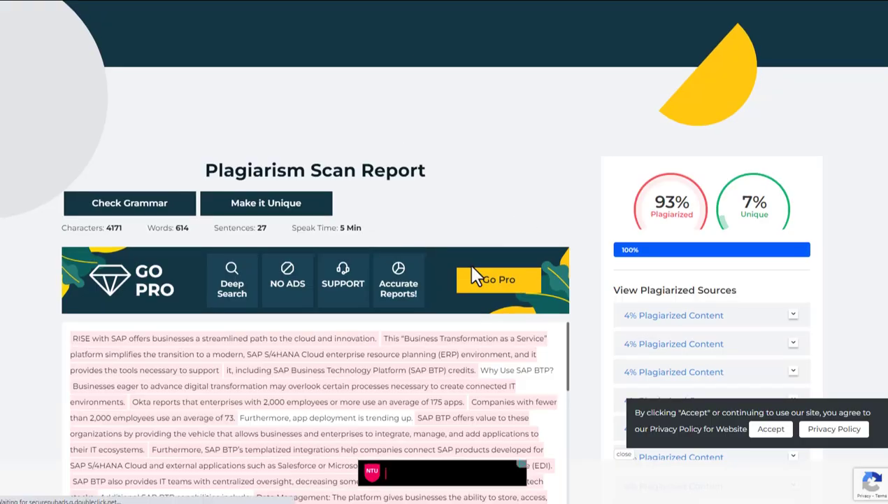
- Examine the plagiarism scan reports for the SAP and money habits articles, selecting the highlighted text and expanding a 3% source in the latter
{"action": "scroll", "coordinate": [803, 172], "scroll_direction": "down", "scroll_amount": 3}
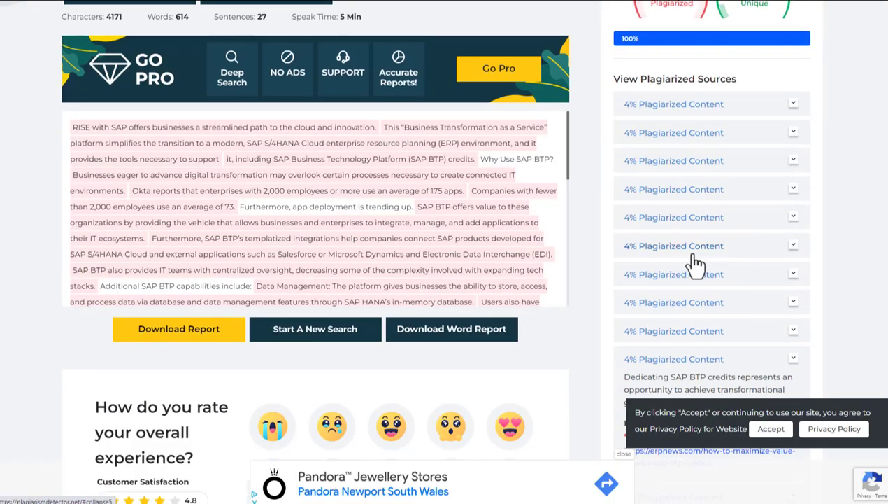
{"action": "scroll", "coordinate": [393, 220], "scroll_direction": "up", "scroll_amount": 2}
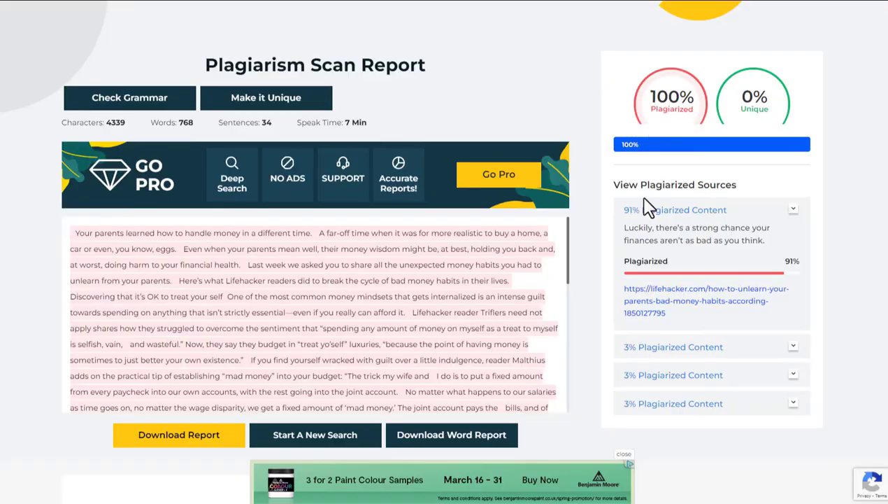
{"action": "scroll", "coordinate": [668, 308], "scroll_direction": "down", "scroll_amount": 1}
{"action": "scroll", "coordinate": [666, 324], "scroll_direction": "down", "scroll_amount": 1}
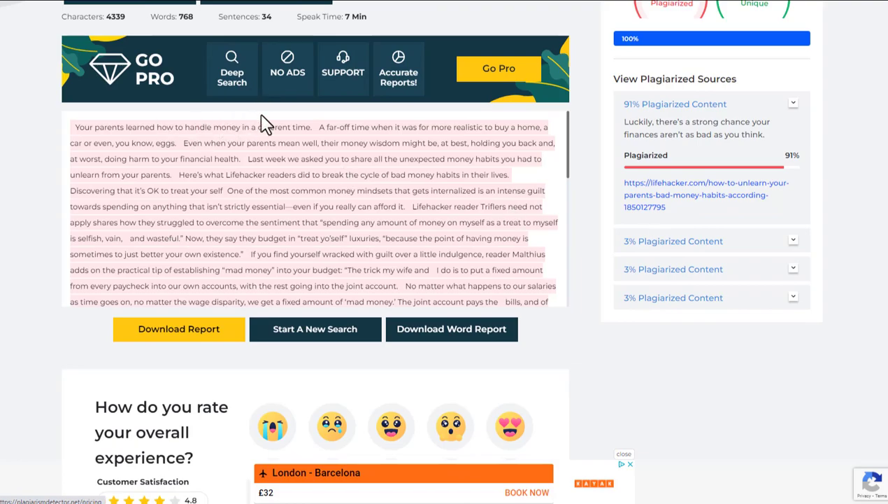
{"action": "left_click_drag", "start_coordinate": [418, 286], "coordinate": [170, 190]}
{"action": "left_click_drag", "start_coordinate": [68, 134], "coordinate": [37, 106]}
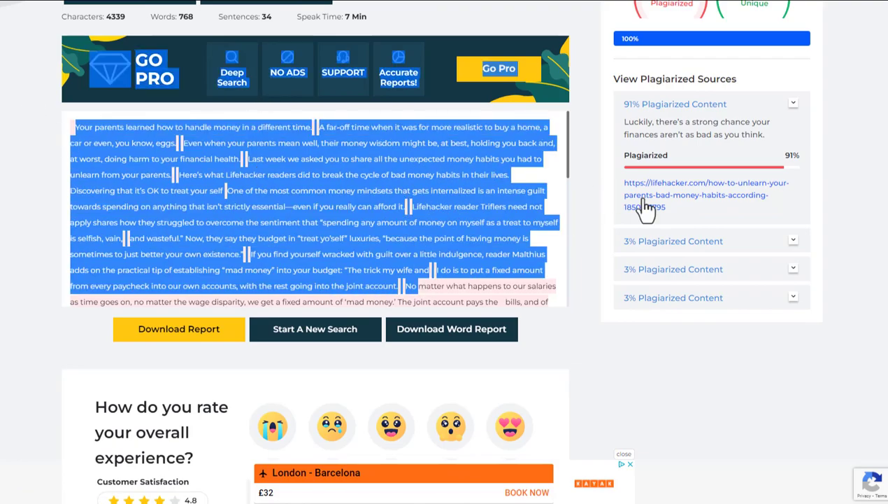
{"action": "left_click", "coordinate": [699, 244]}
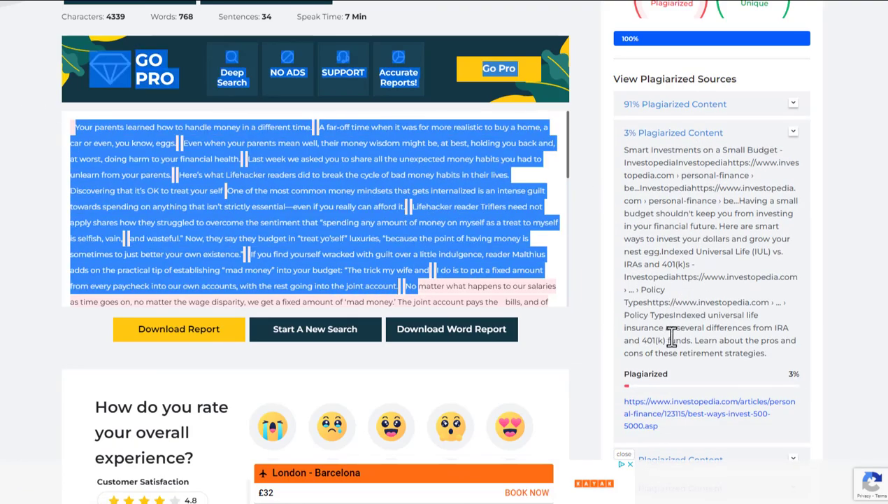
{"action": "scroll", "coordinate": [679, 318], "scroll_direction": "down", "scroll_amount": 3}
{"action": "scroll", "coordinate": [540, 337], "scroll_direction": "up", "scroll_amount": 7}
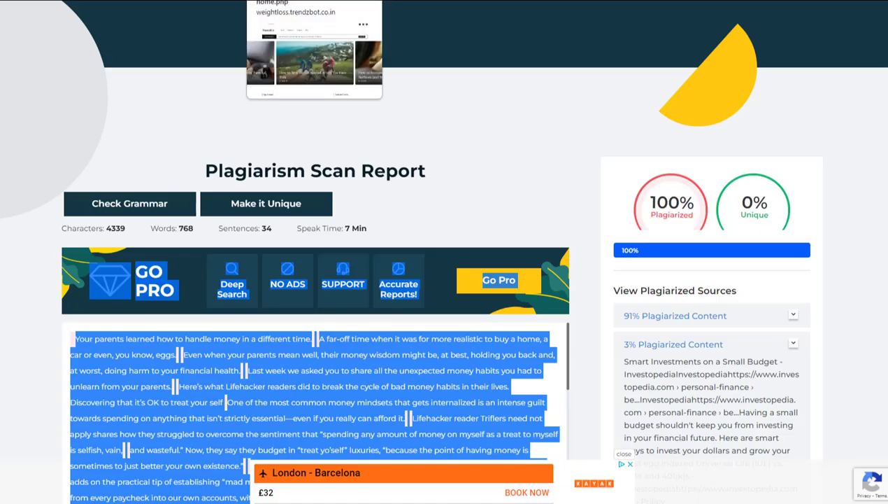
- Switch to the weightloss.trendzbot.co.in site, open the post "Business starten in 2023 - Der ultimative Guide" and examine its content and sharing options
{"action": "left_click", "coordinate": [322, 3]}
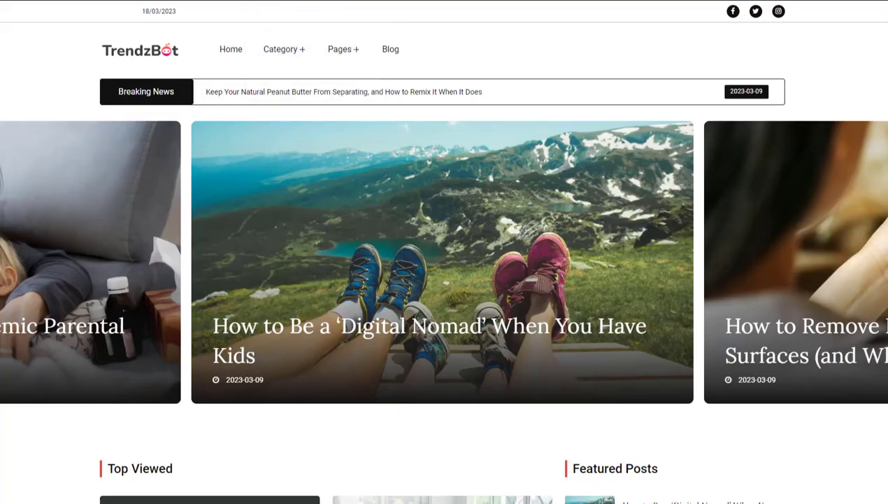
{"action": "scroll", "coordinate": [484, 283], "scroll_direction": "down", "scroll_amount": 7}
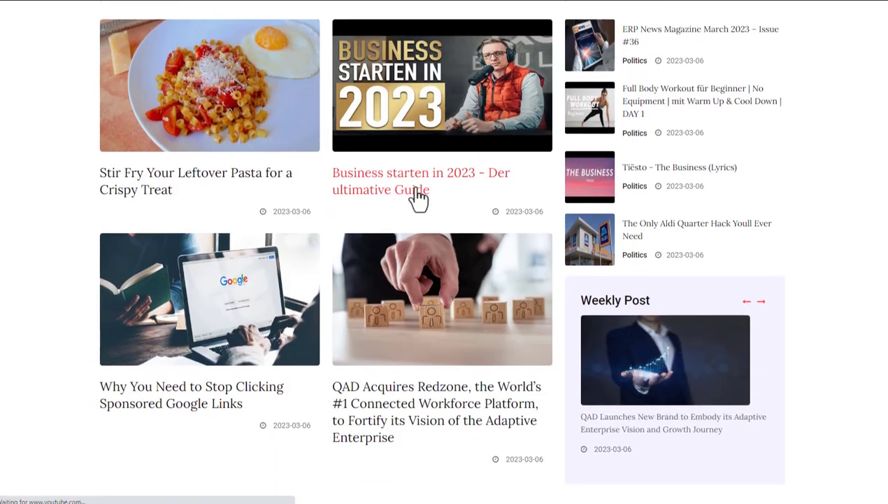
{"action": "left_click", "coordinate": [465, 221]}
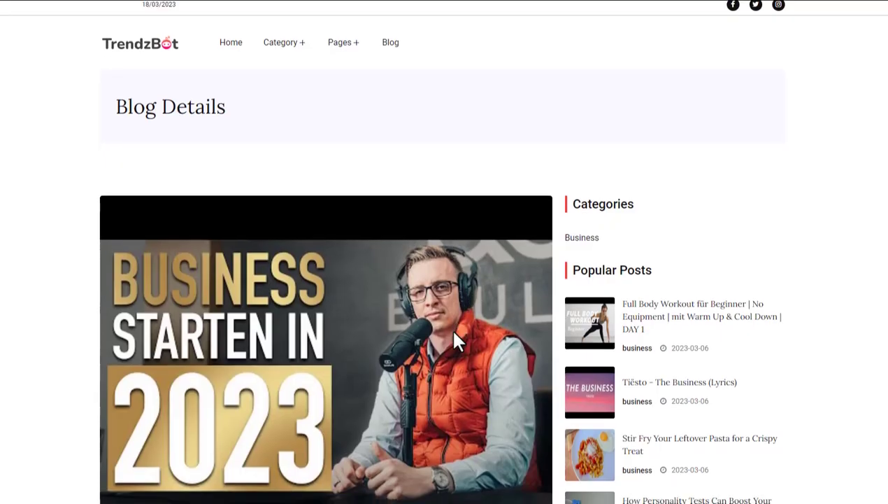
{"action": "scroll", "coordinate": [455, 341], "scroll_direction": "down", "scroll_amount": 5}
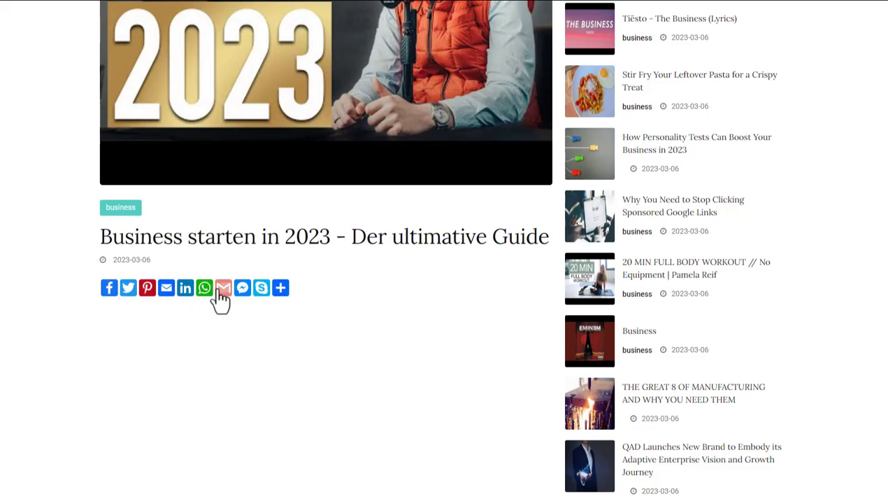
{"action": "scroll", "coordinate": [680, 343], "scroll_direction": "up", "scroll_amount": 5}
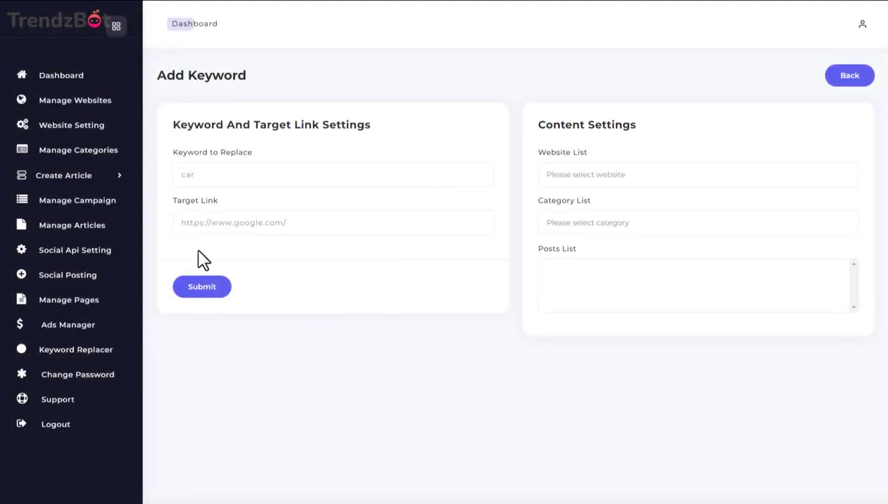
- Select the Target Link field in the Add Keyword form
{"action": "left_click", "coordinate": [238, 219]}
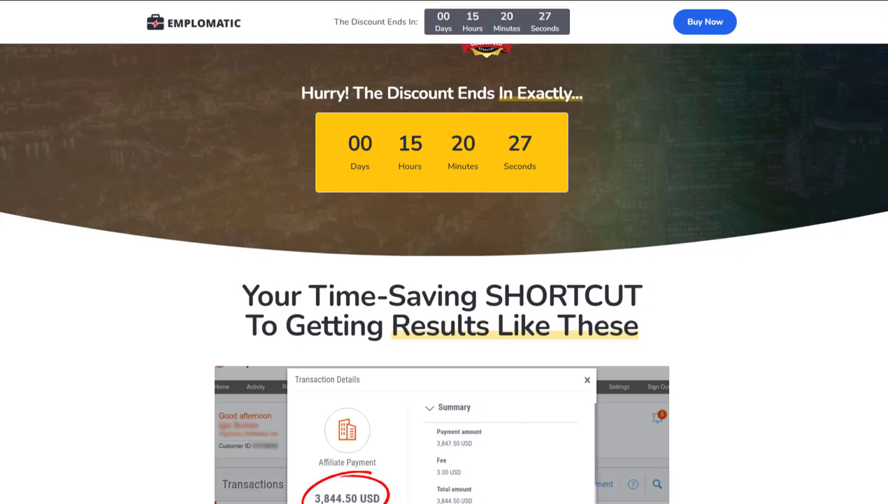
- Examine the EmploMatic sales page, from the list of supported countries to the customer comments and early-user testimonials
{"action": "scroll", "coordinate": [850, 210], "scroll_direction": "down", "scroll_amount": 15}
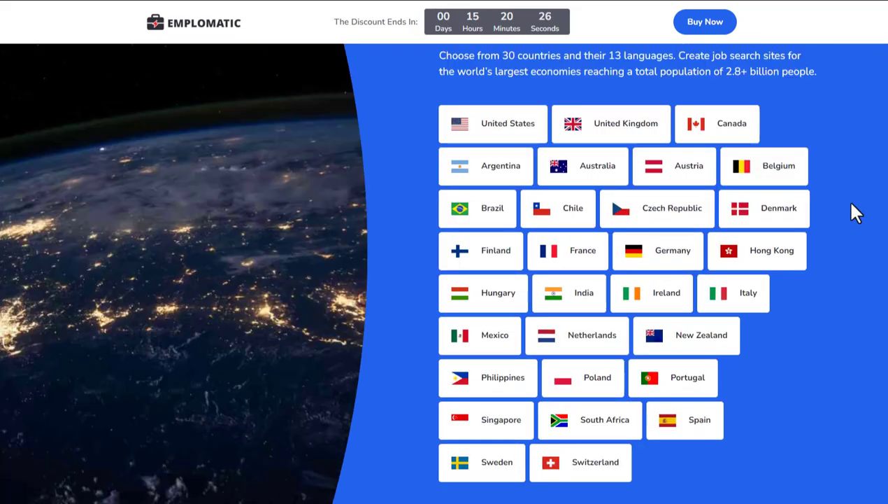
{"action": "scroll", "coordinate": [850, 225], "scroll_direction": "down", "scroll_amount": 5}
{"action": "scroll", "coordinate": [850, 225], "scroll_direction": "up", "scroll_amount": 4}
{"action": "scroll", "coordinate": [854, 222], "scroll_direction": "down", "scroll_amount": 2}
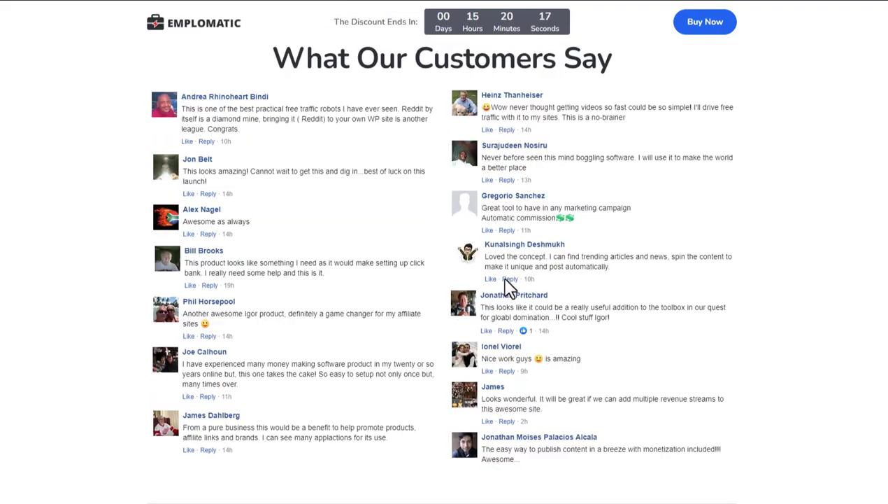
{"action": "scroll", "coordinate": [509, 287], "scroll_direction": "down", "scroll_amount": 20}
{"action": "scroll", "coordinate": [438, 254], "scroll_direction": "up", "scroll_amount": 1}
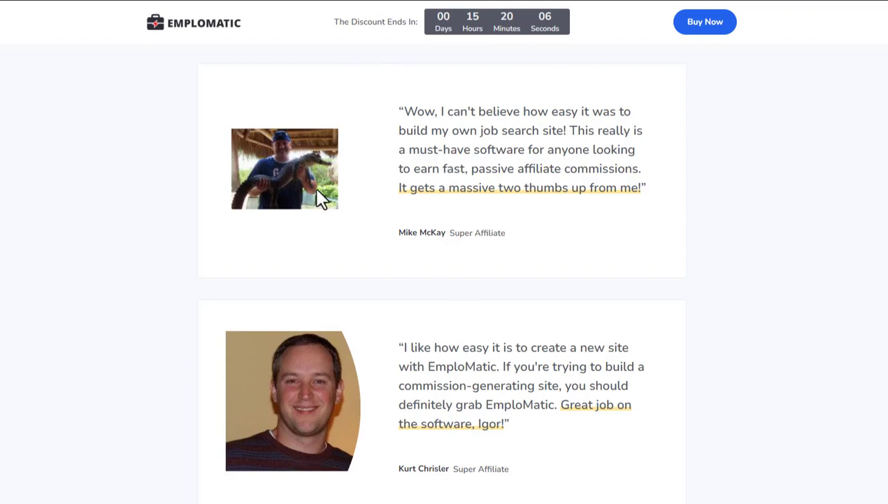
{"action": "scroll", "coordinate": [439, 182], "scroll_direction": "up", "scroll_amount": 2}
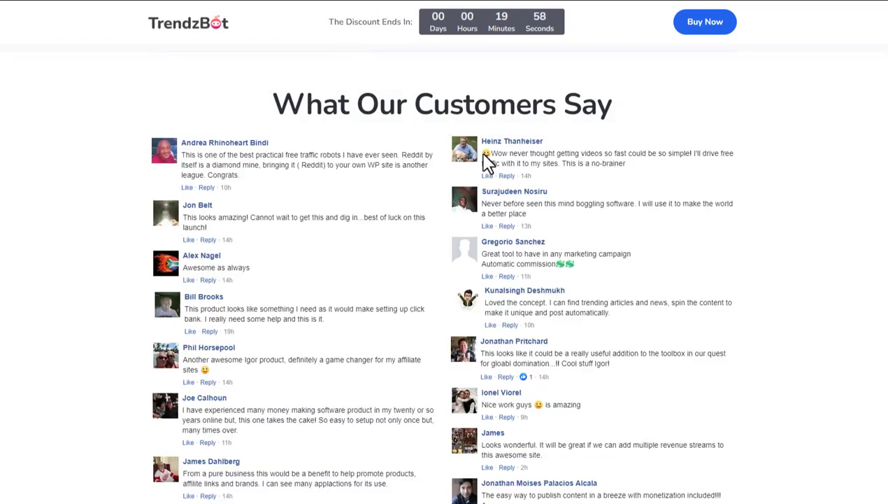
- Examine the TrendzBot sales page's comments, product introduction and early-user feedback, and highlight "TrendzBot." in the second testimonial
{"action": "scroll", "coordinate": [452, 228], "scroll_direction": "down", "scroll_amount": 15}
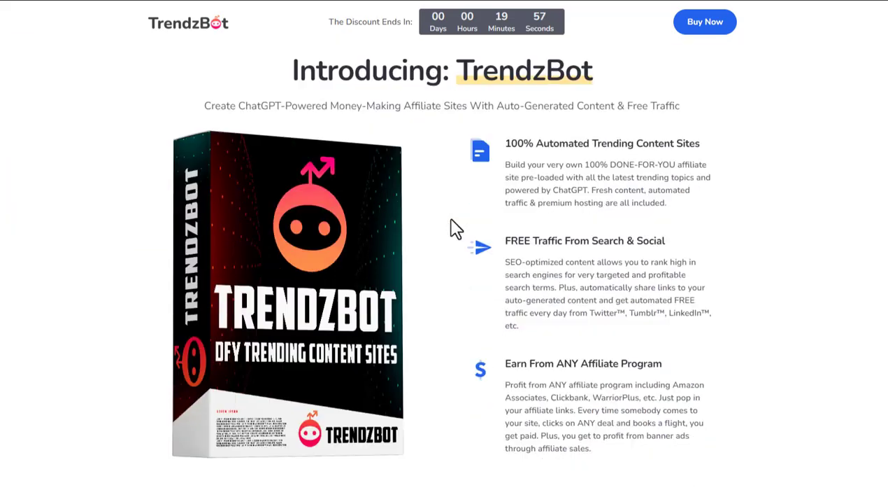
{"action": "scroll", "coordinate": [452, 228], "scroll_direction": "down", "scroll_amount": 10}
{"action": "scroll", "coordinate": [452, 228], "scroll_direction": "up", "scroll_amount": 3}
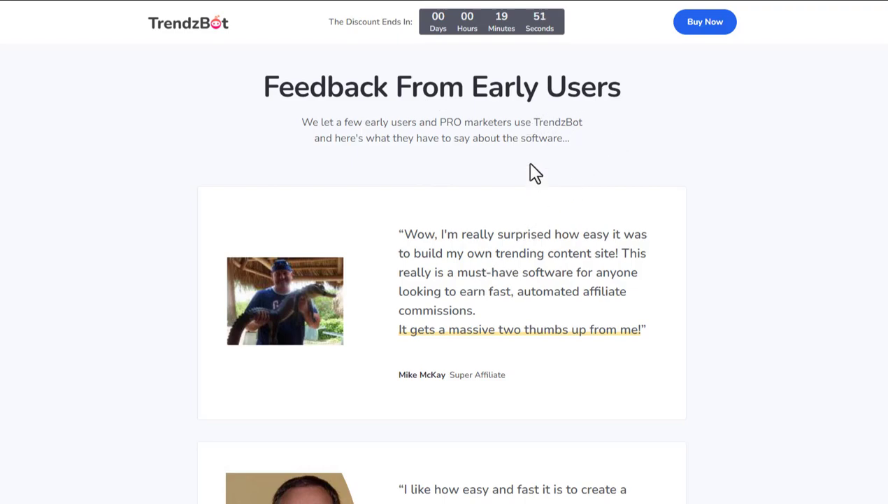
{"action": "scroll", "coordinate": [520, 229], "scroll_direction": "down", "scroll_amount": 4}
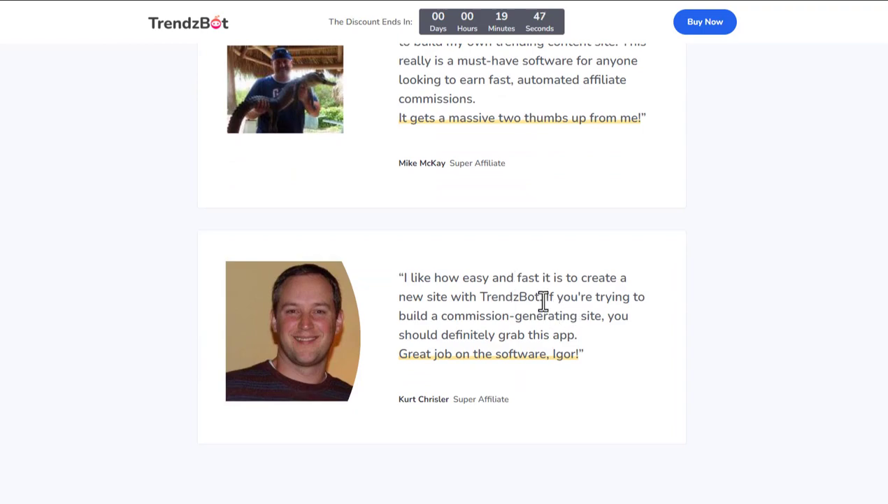
{"action": "left_click_drag", "start_coordinate": [544, 301], "coordinate": [480, 304]}
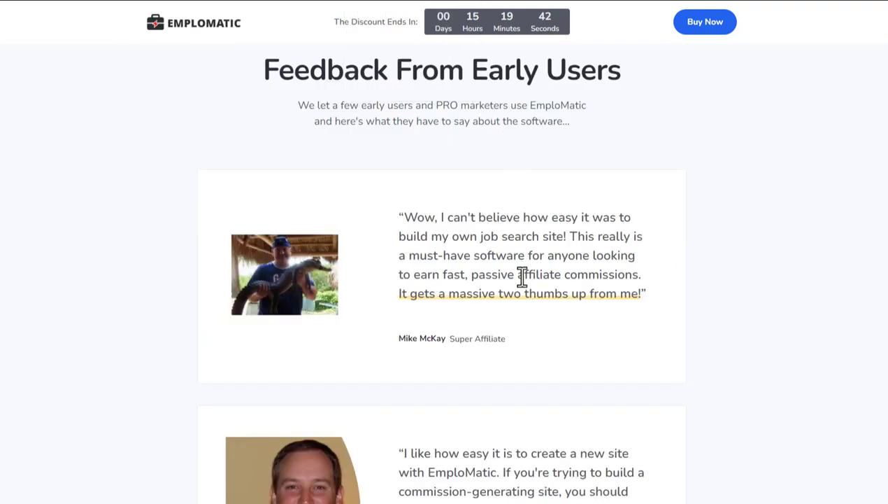
- Highlight "EmploMatic" in the second early-user testimonial on the EmploMatic page, then return to the top of the TrendzBot sales page
{"action": "scroll", "coordinate": [573, 381], "scroll_direction": "down", "scroll_amount": 3}
{"action": "left_click_drag", "start_coordinate": [498, 313], "coordinate": [427, 312]}
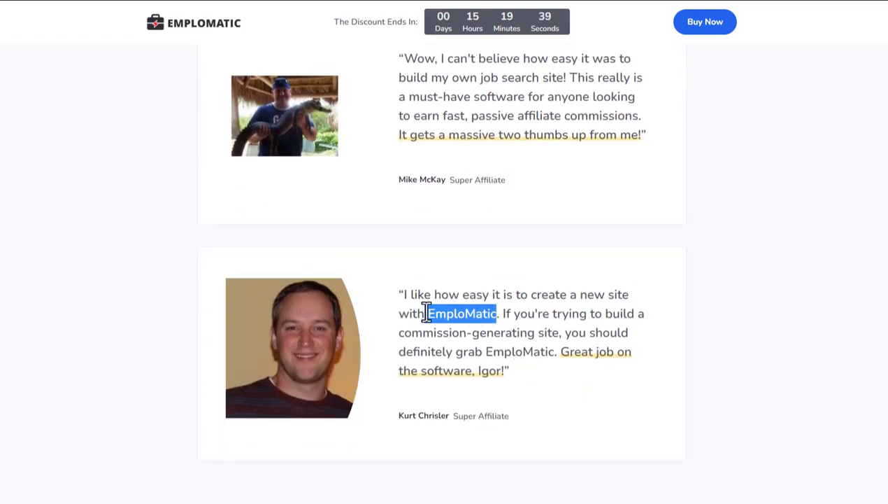
{"action": "left_click", "coordinate": [500, 340]}
{"action": "scroll", "coordinate": [496, 335], "scroll_direction": "up", "scroll_amount": 4}
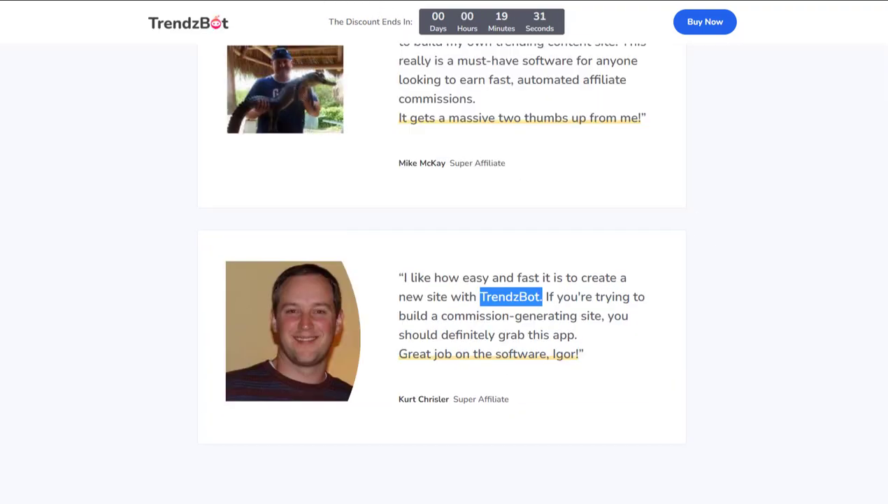
{"action": "key", "text": "Home"}
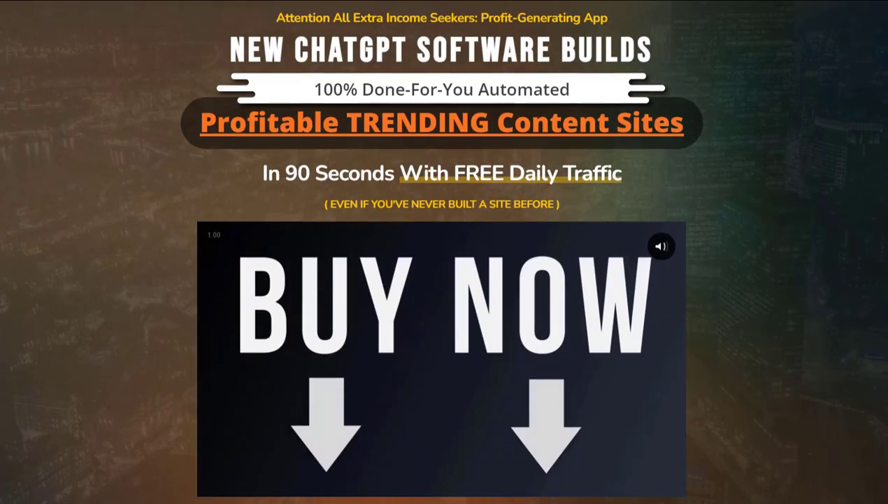